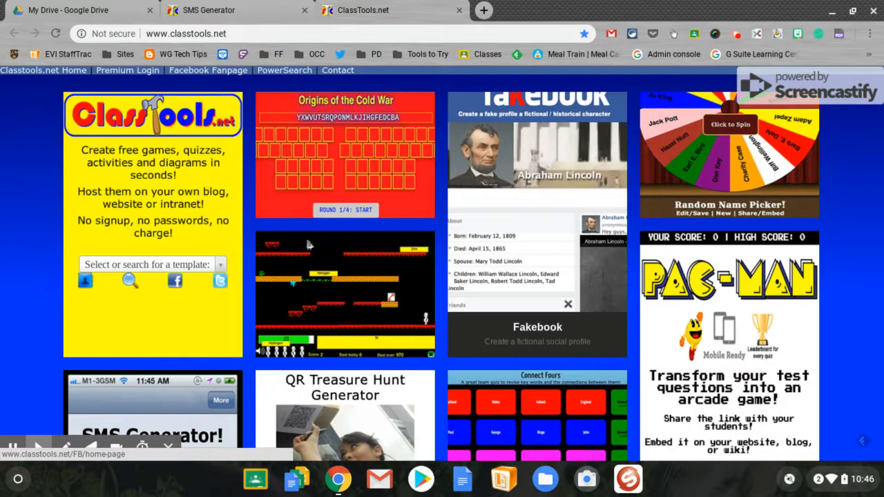
- Scroll down the ClassTools.net home page to the gallery of templates
scroll(472, 265, down, 5)
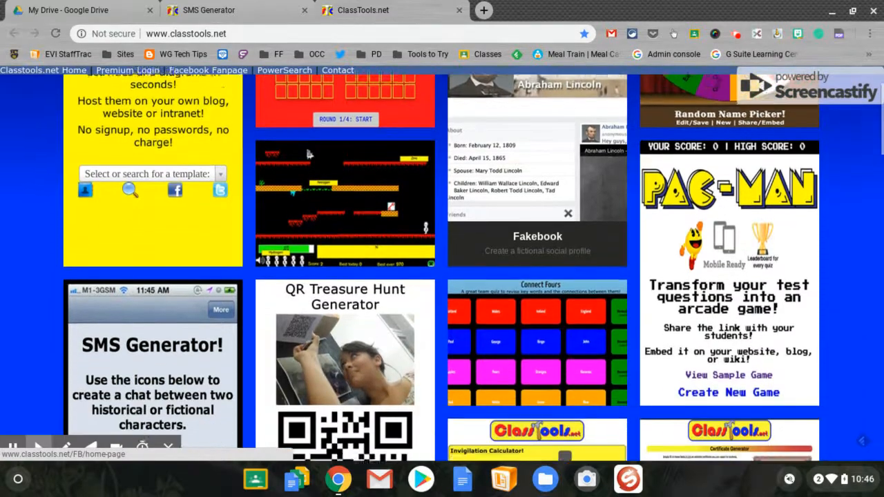
scroll(538, 152, down, 3)
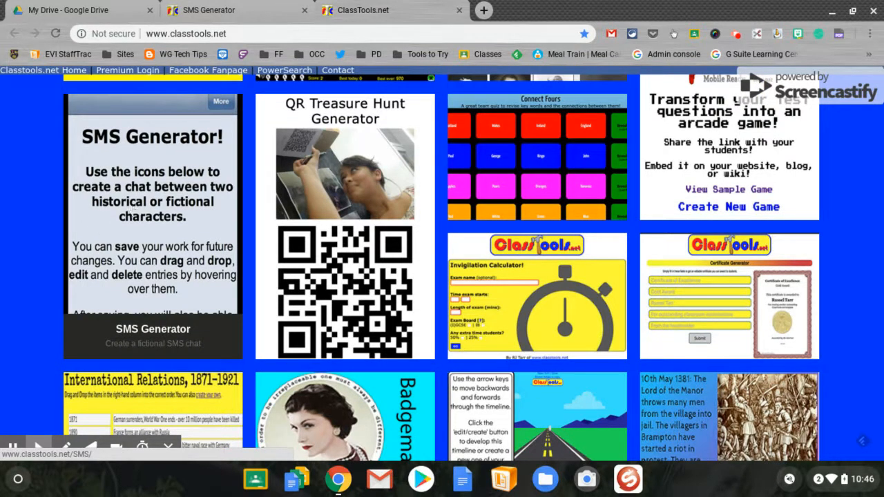
- Open the SMS Generator and add the left message 'Dearest Caesar, will we see you speak… Senate tomorrow?'
click(134, 210)
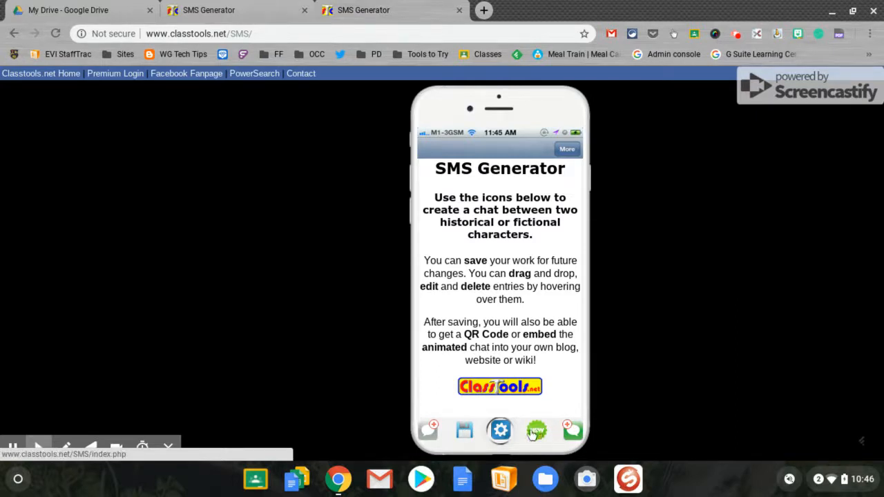
click(429, 432)
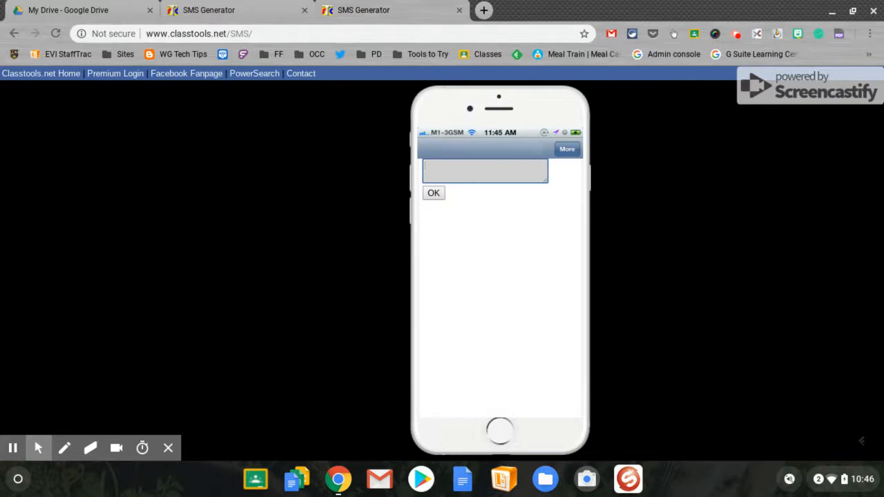
text(Dearest Caesa)
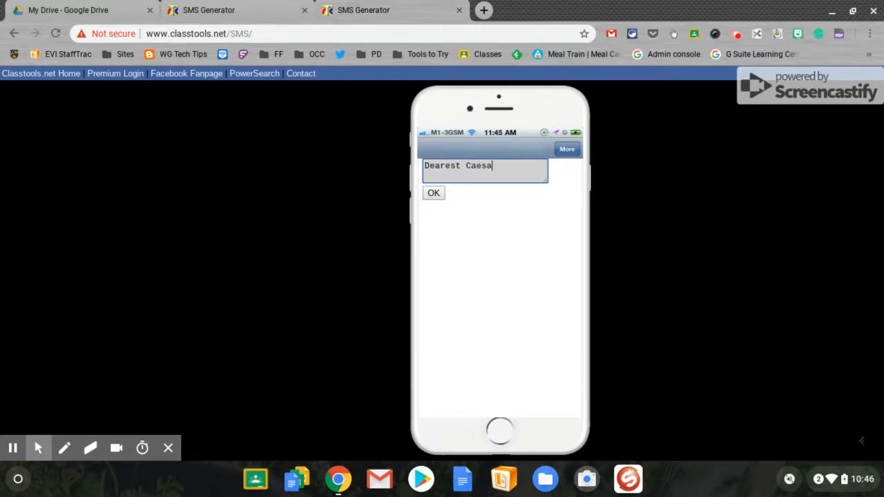
text(r, will we see you speak in fr)
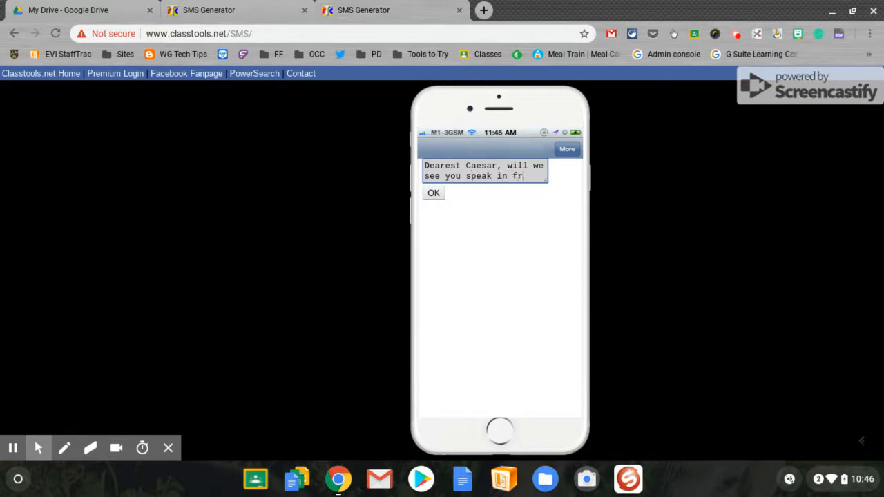
text(ont of the)
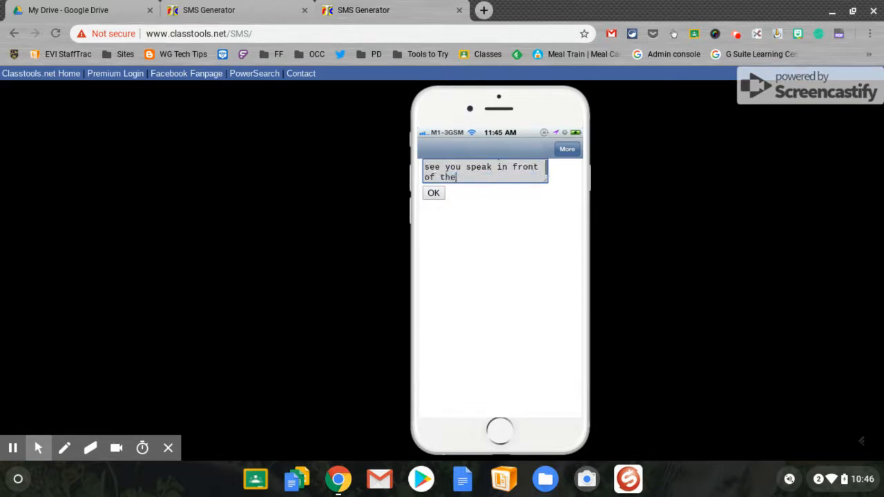
text( full Romanh )
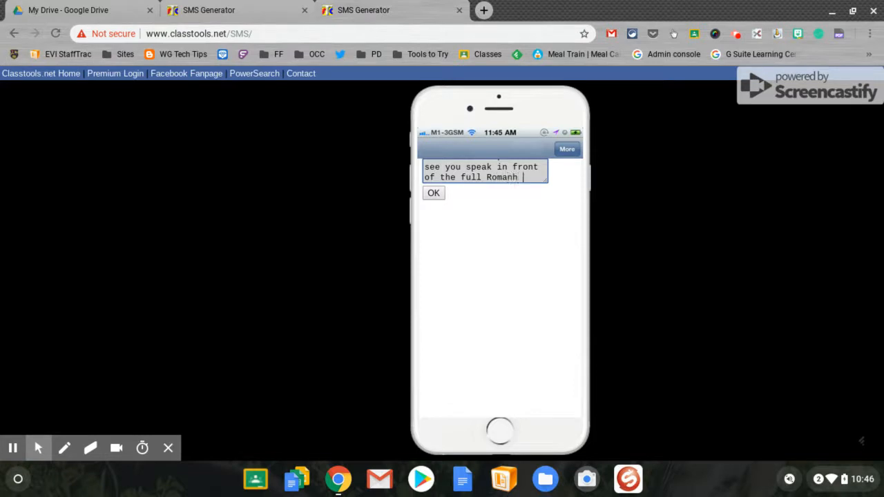
text( Sentate tom)
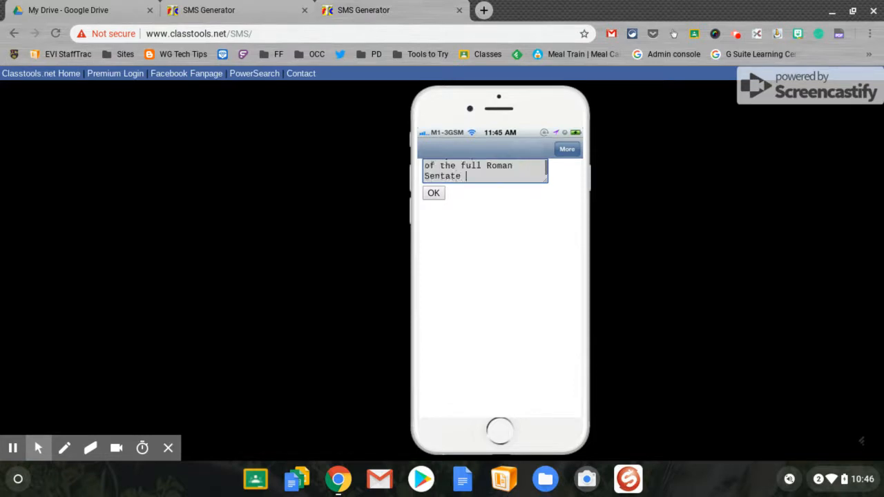
key(BackSpace)
key(BackSpace)
key(BackSpace)
key(BackSpace)
key(BackSpace)
key(BackSpace)
key(BackSpace)
key(BackSpace)
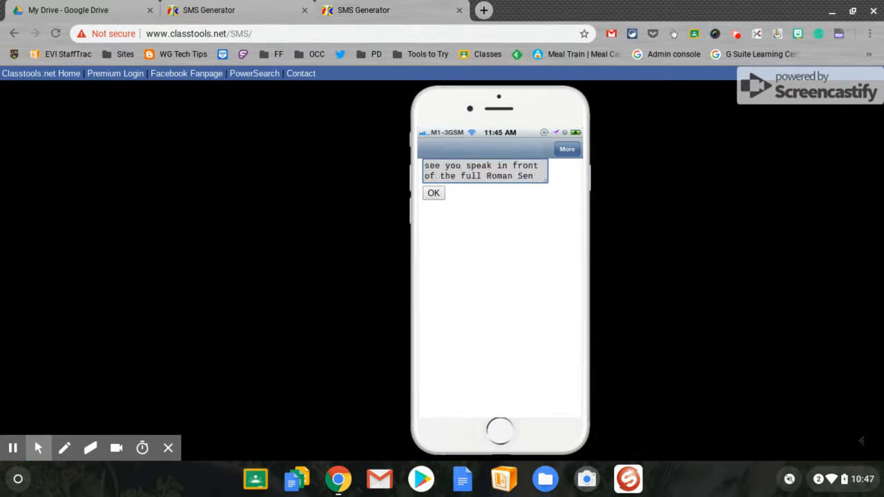
text(ate tomorrow?)
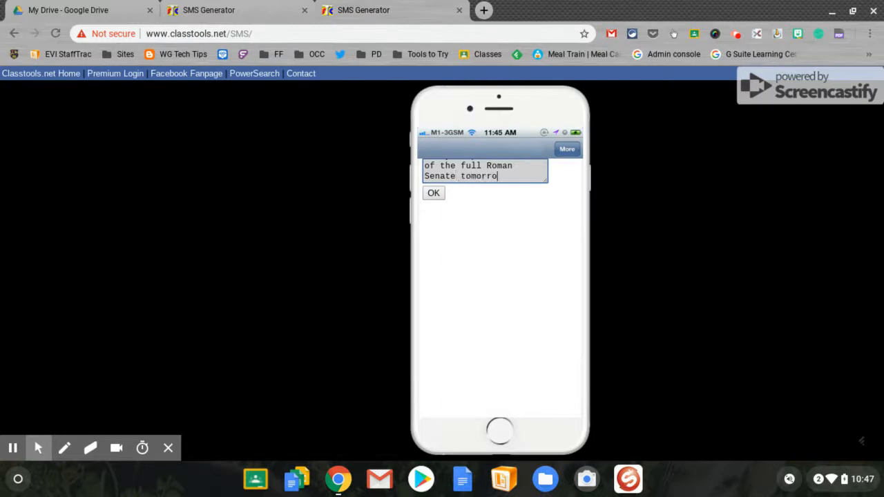
click(433, 194)
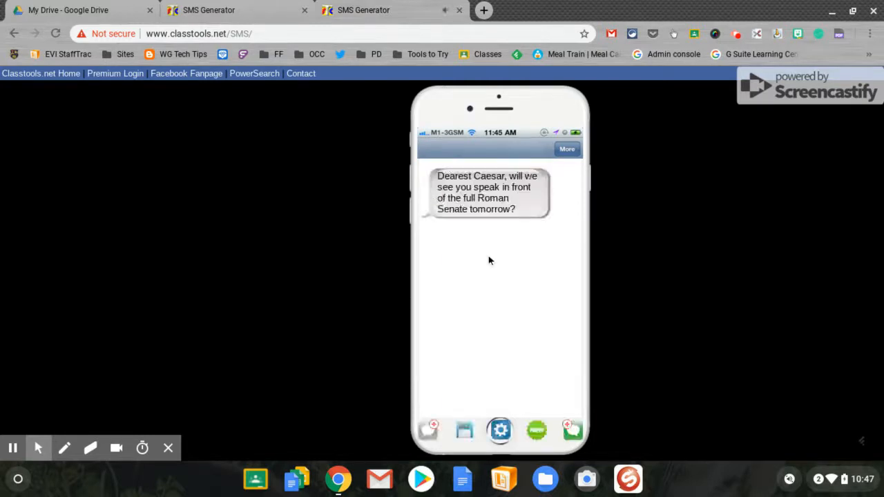
- Add the right-side reply 'Most certainly, Brutus. I have you on my calendar for March 15th.'
click(573, 433)
text(Mos)
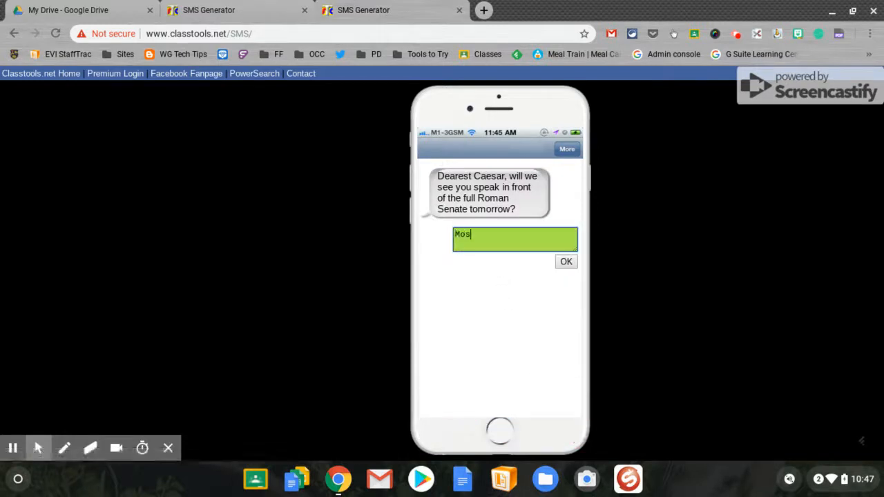
text(t certainly, Brutus. I have y)
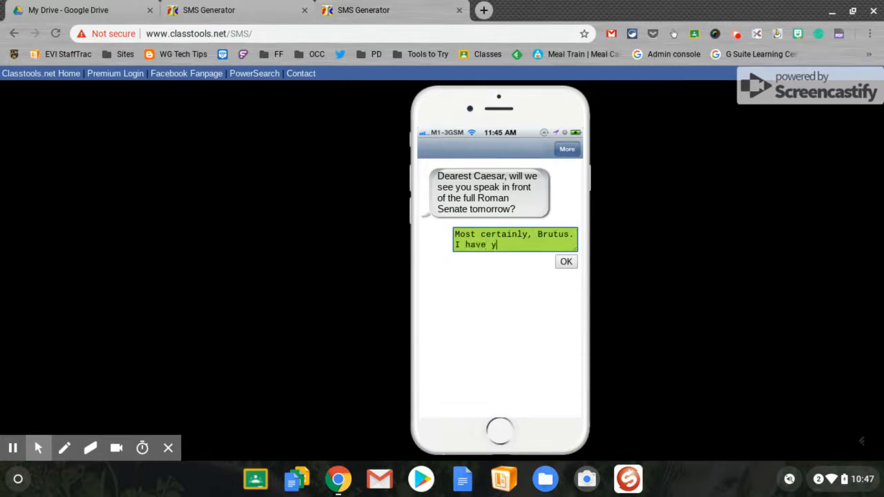
text(ou on my calendar for )
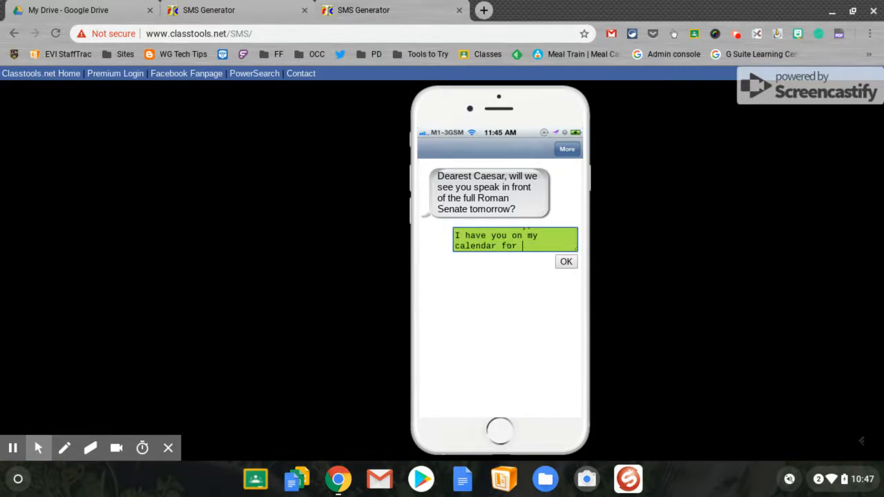
text(March 15th.)
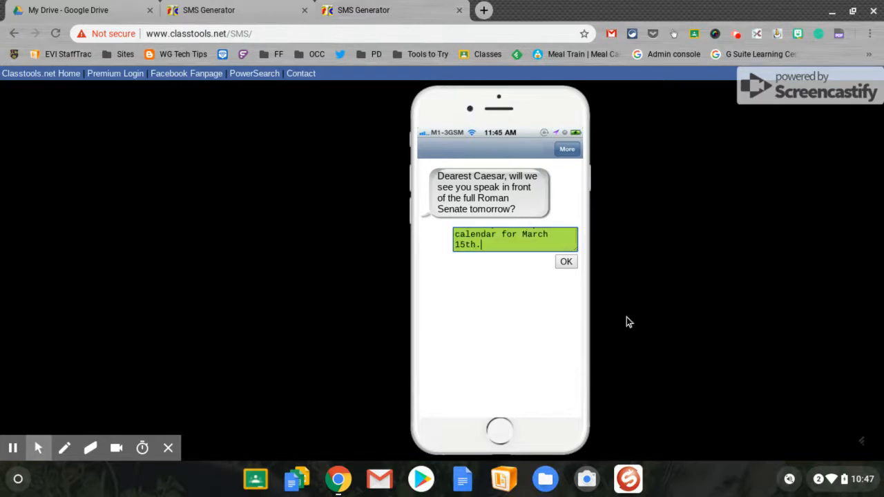
click(569, 263)
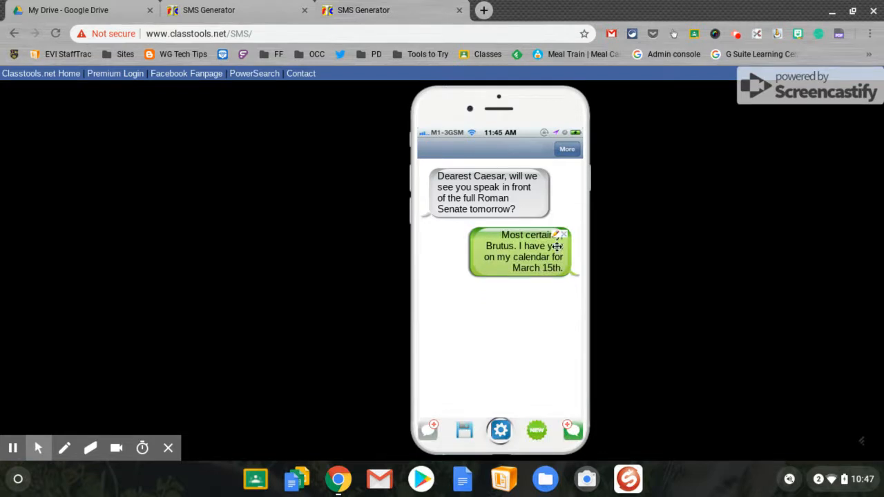
mouse_move(538, 202)
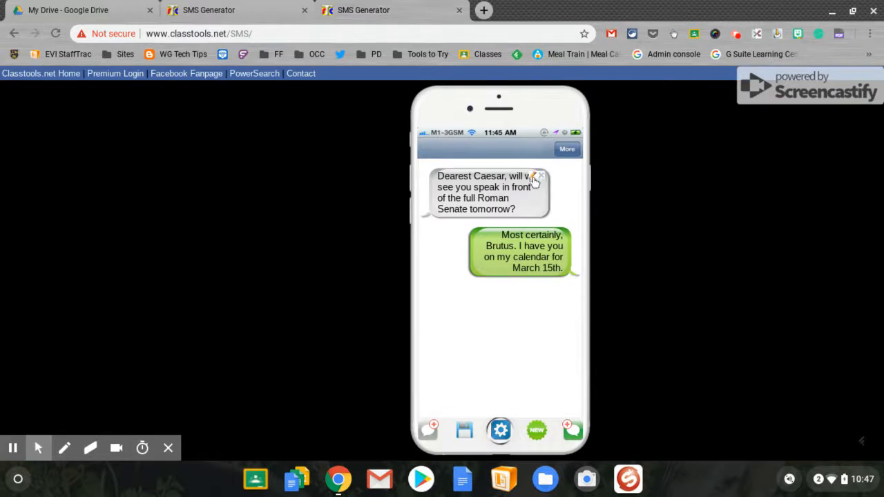
click(533, 177)
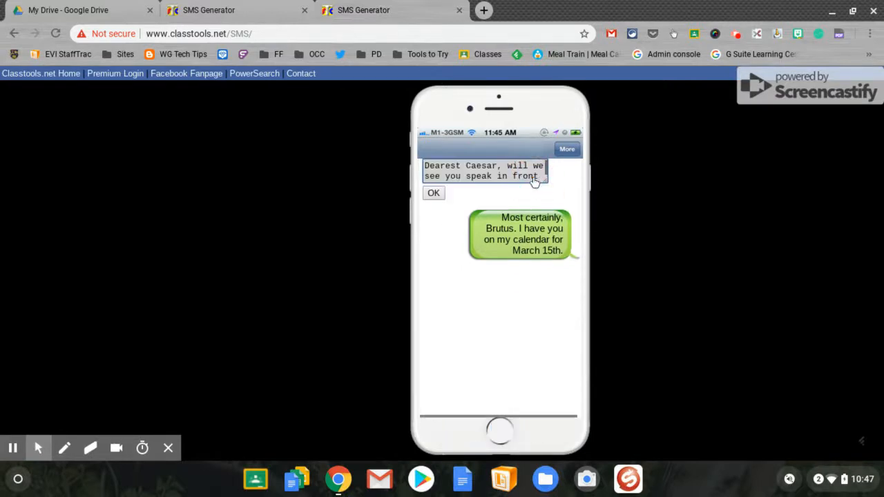
click(433, 192)
mouse_move(534, 187)
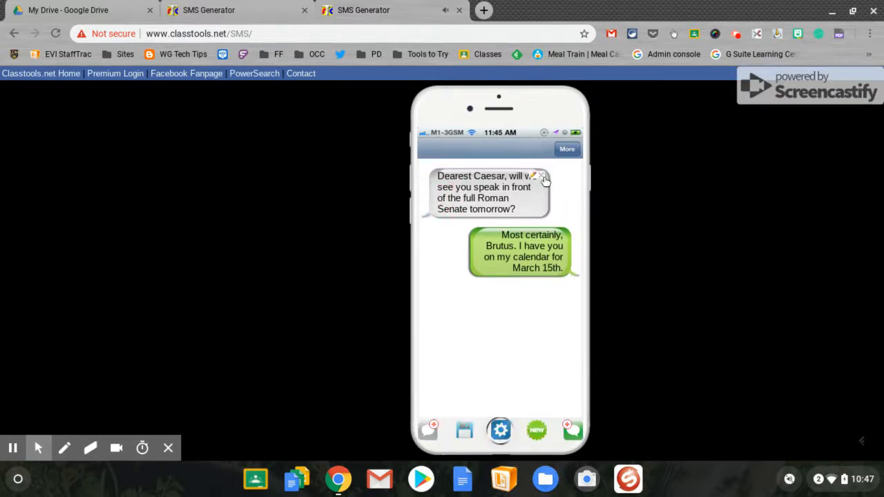
mouse_move(513, 263)
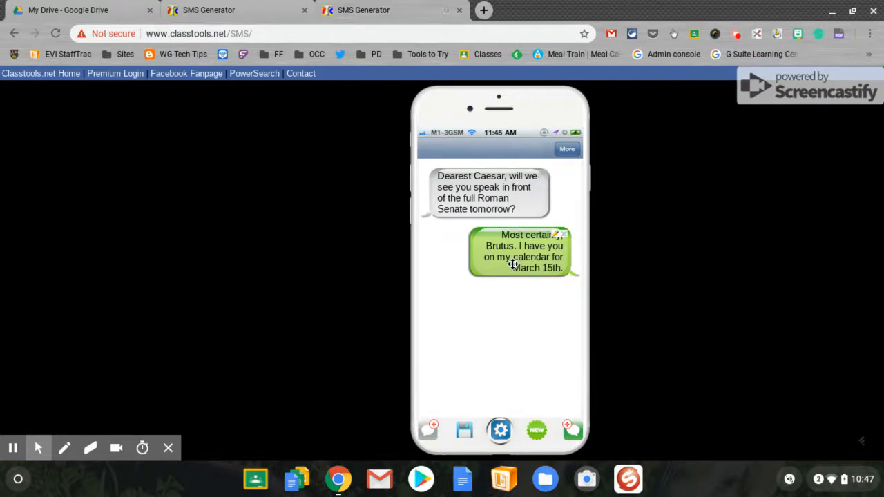
drag(512, 263, 522, 308)
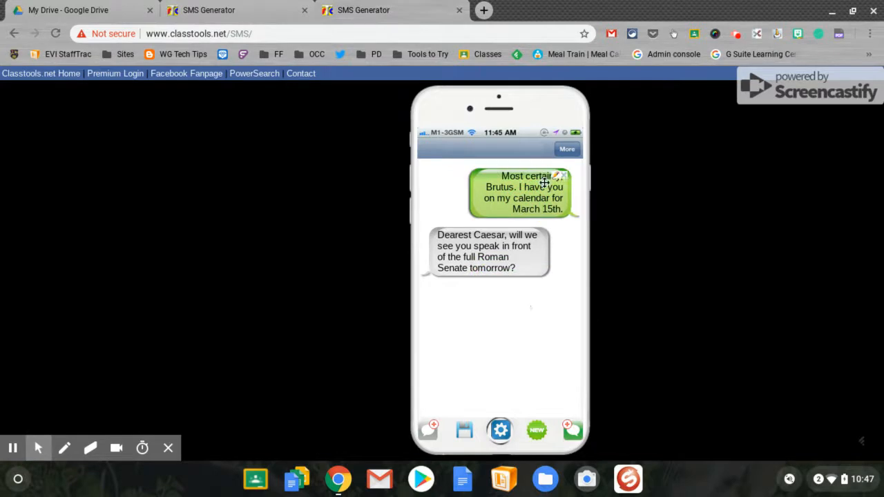
drag(545, 180, 547, 281)
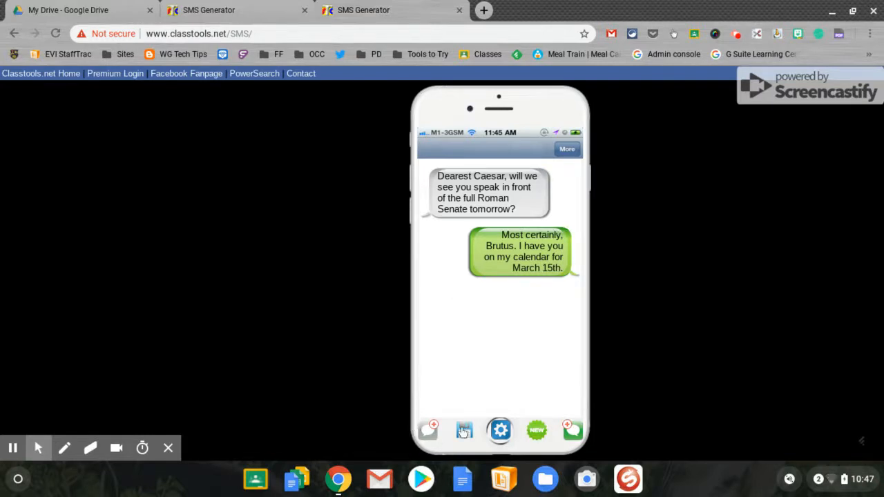
- Save the chat with an edit password and dismiss the saved and offline notices
click(464, 431)
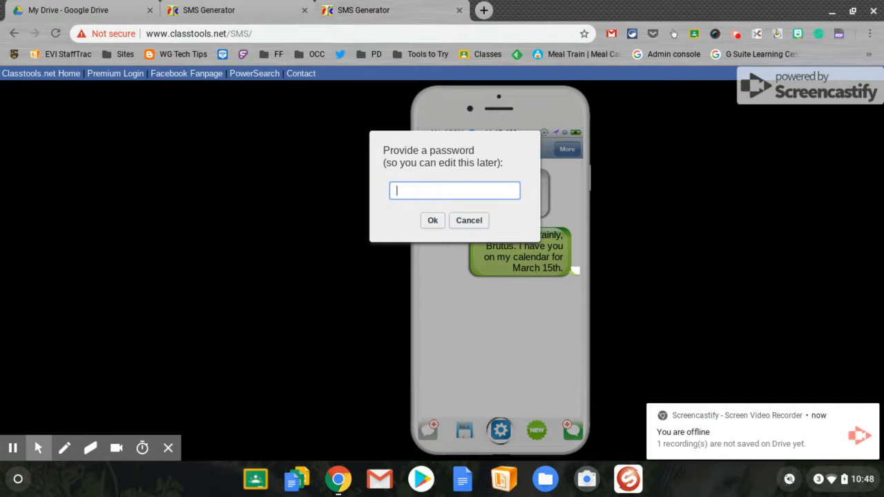
click(432, 221)
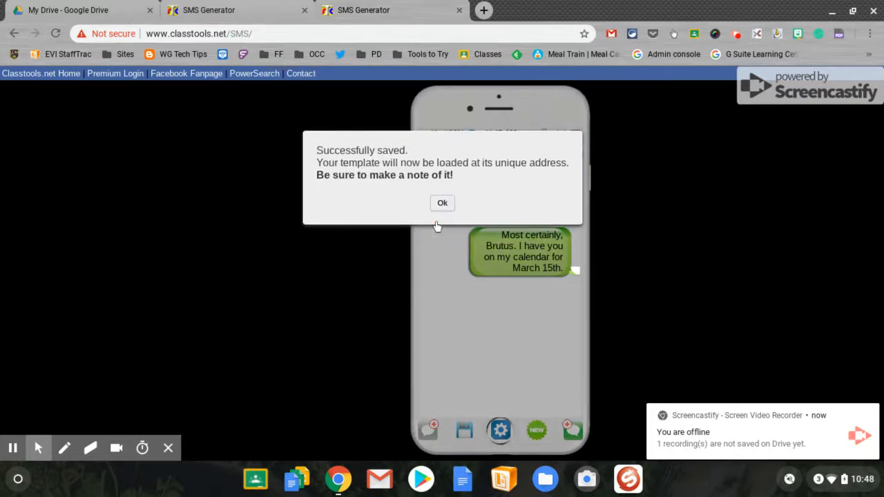
click(441, 206)
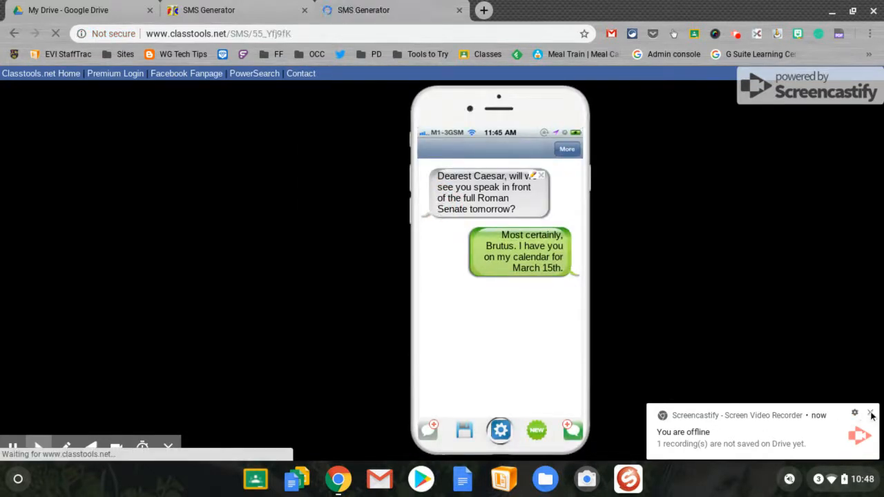
click(869, 413)
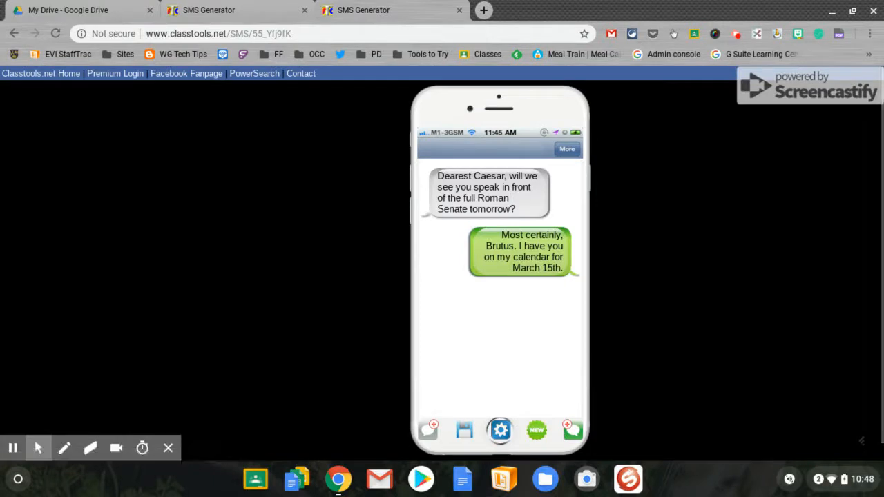
- Show the chat's URL and 470×700px iframe embed code, and select the URL
click(500, 432)
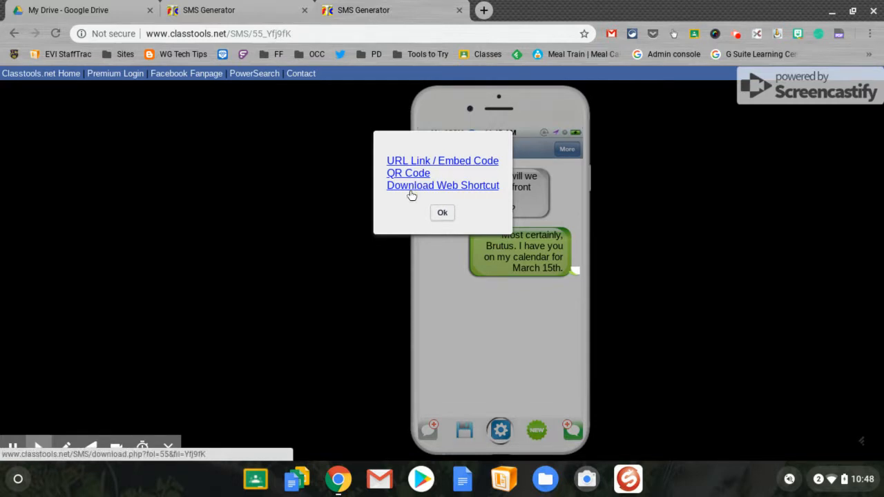
click(410, 163)
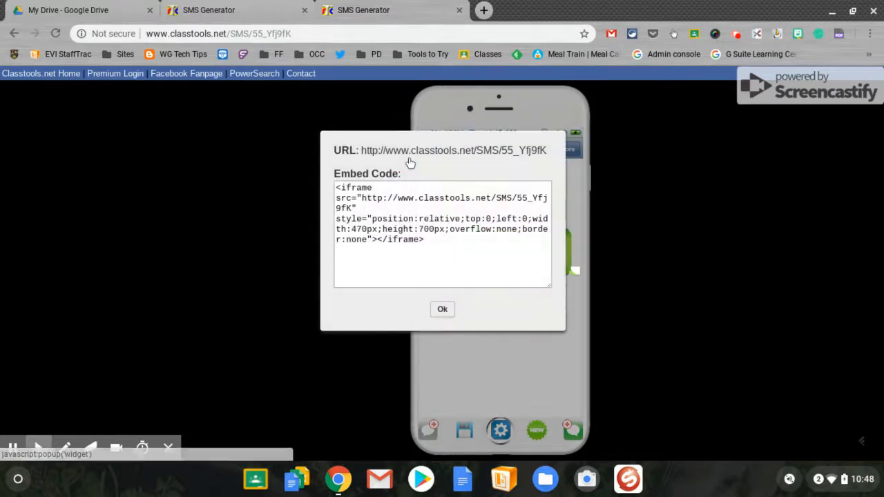
drag(359, 153, 559, 160)
key(ctrl+c)
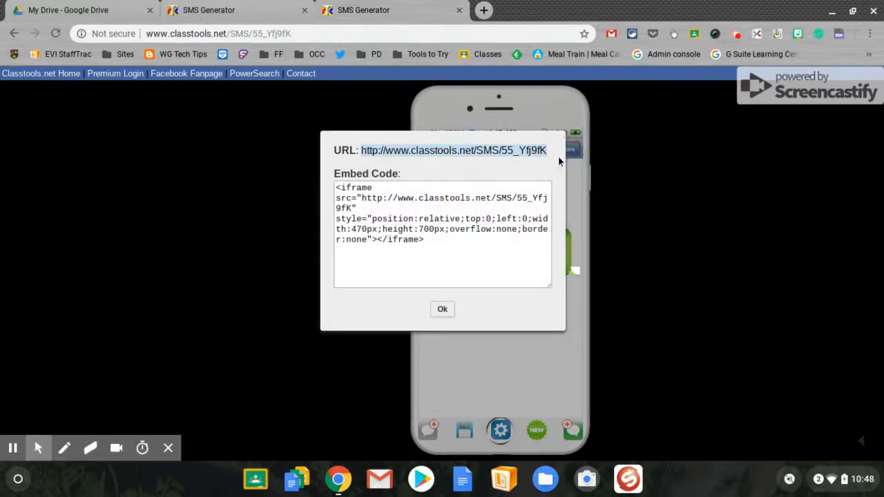
click(870, 34)
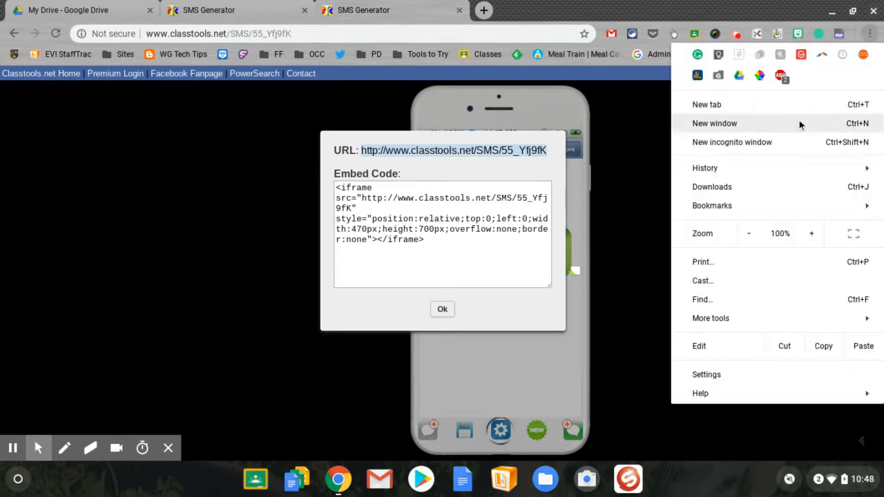
- Load the copied chat URL in a new incognito window and close the advertisement
click(784, 140)
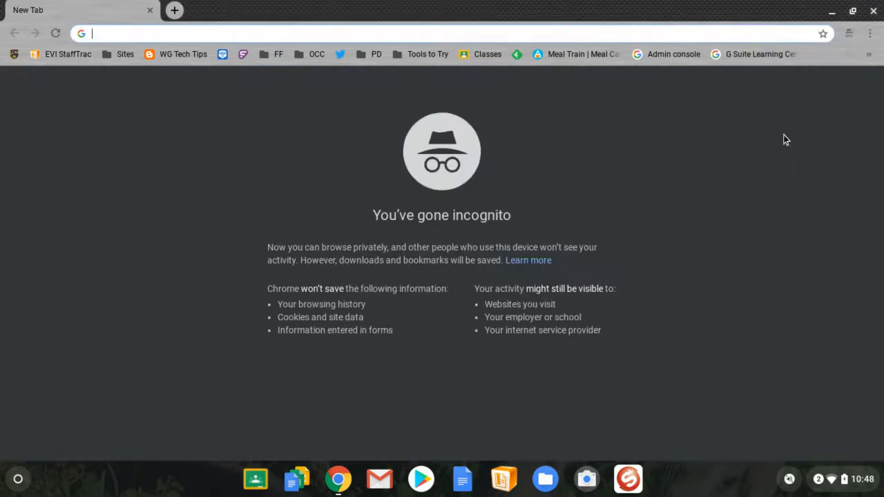
key(ctrl+v)
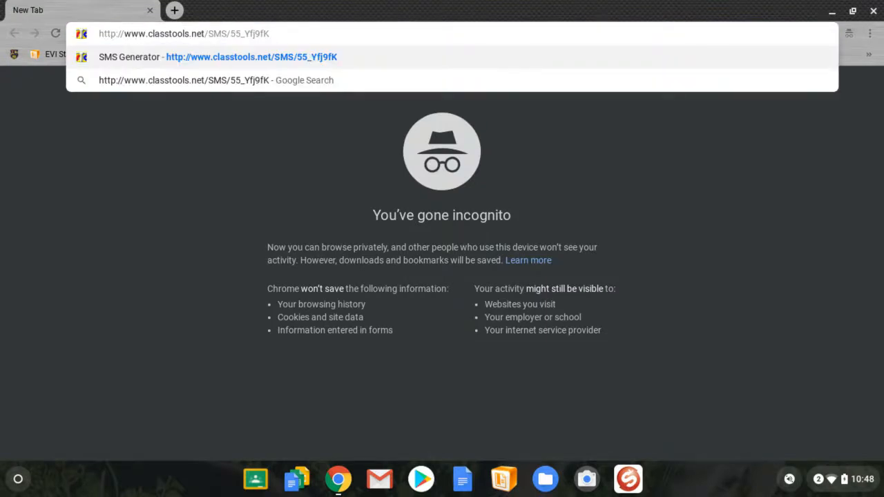
key(Return)
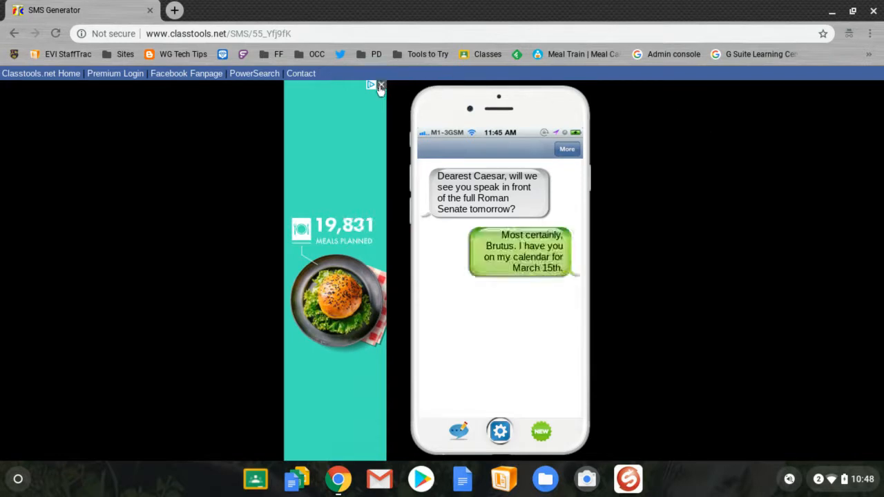
click(382, 87)
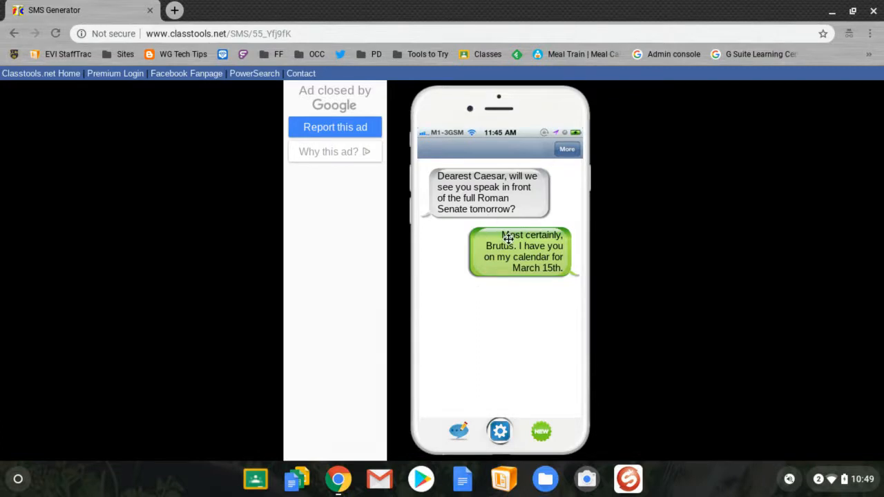
- Confirm the saved chat accepts its edit password, then close the original share dialog
click(459, 433)
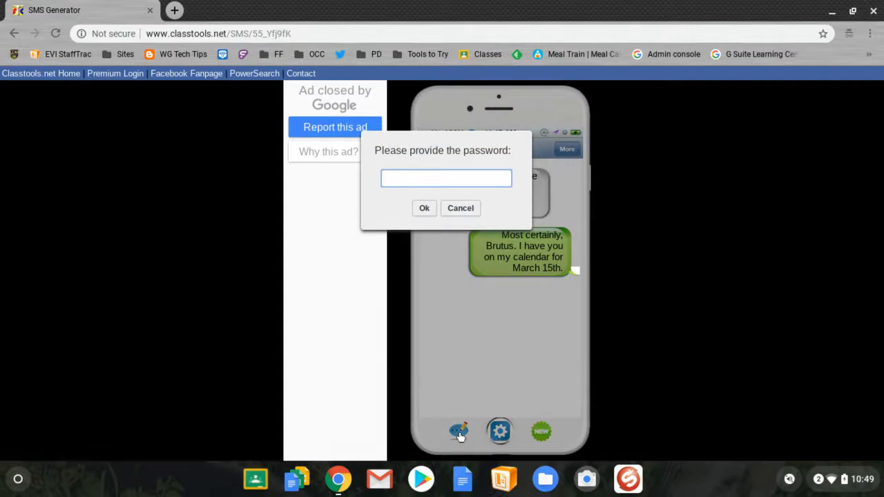
click(423, 208)
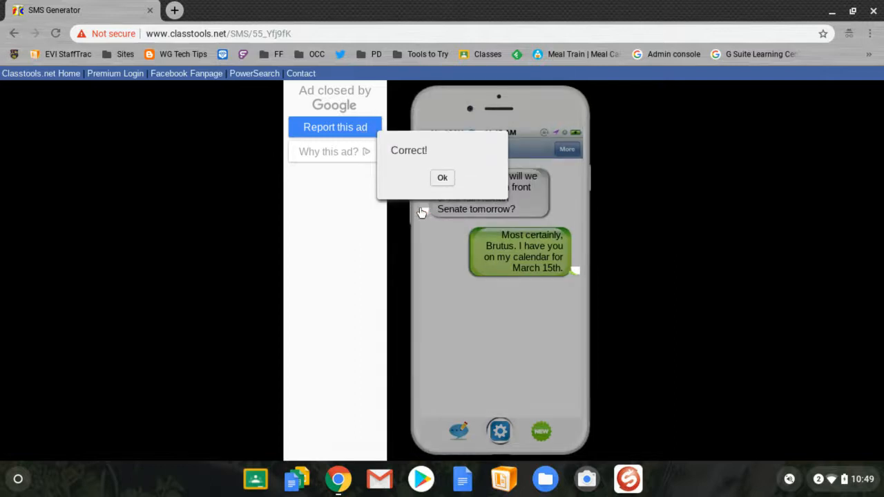
click(442, 179)
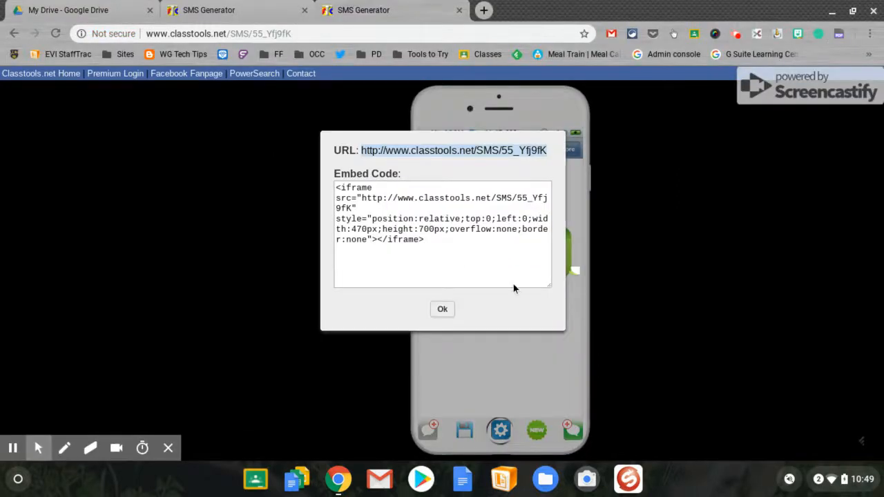
click(442, 309)
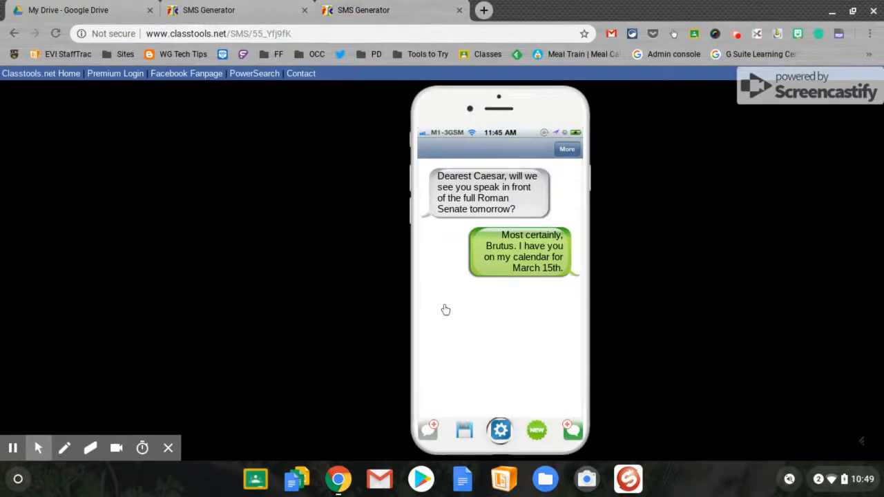
click(733, 34)
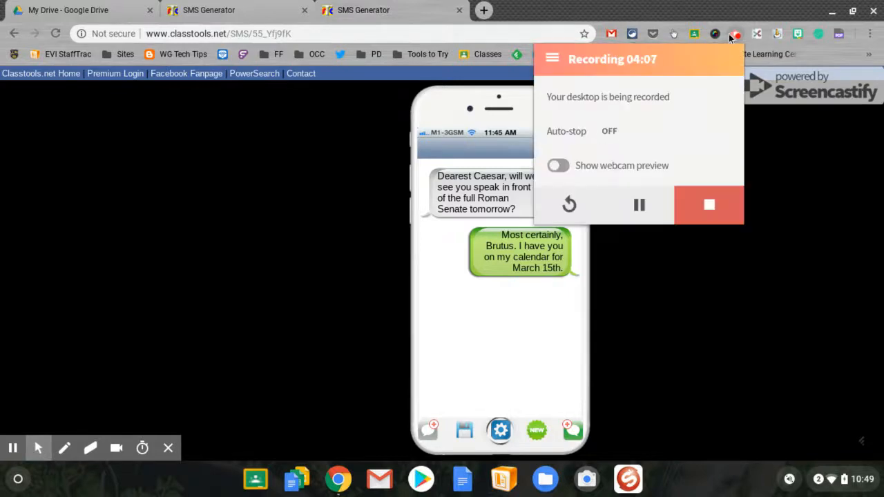